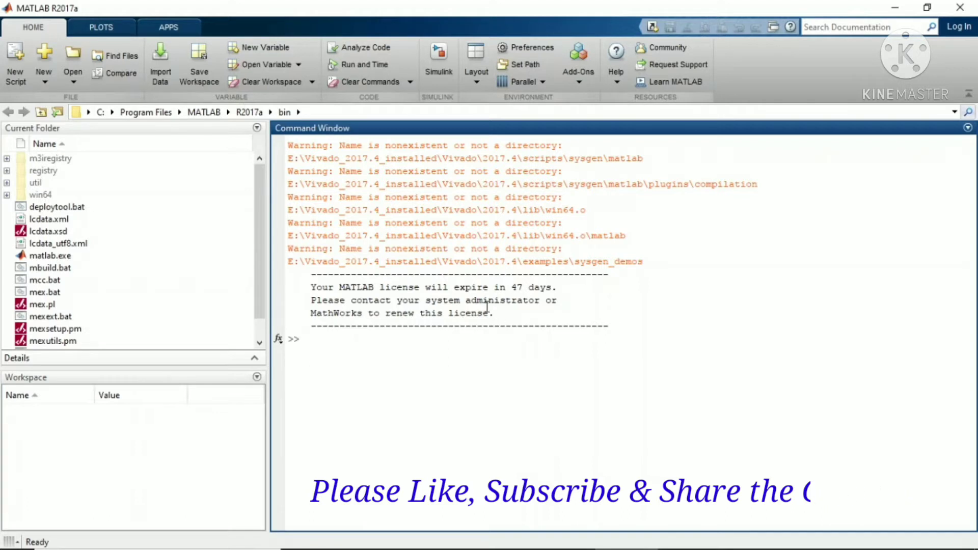
Check MATLAB R2017a's Command Window notice that the license expires in 47 days.
mouse_move(504, 541)
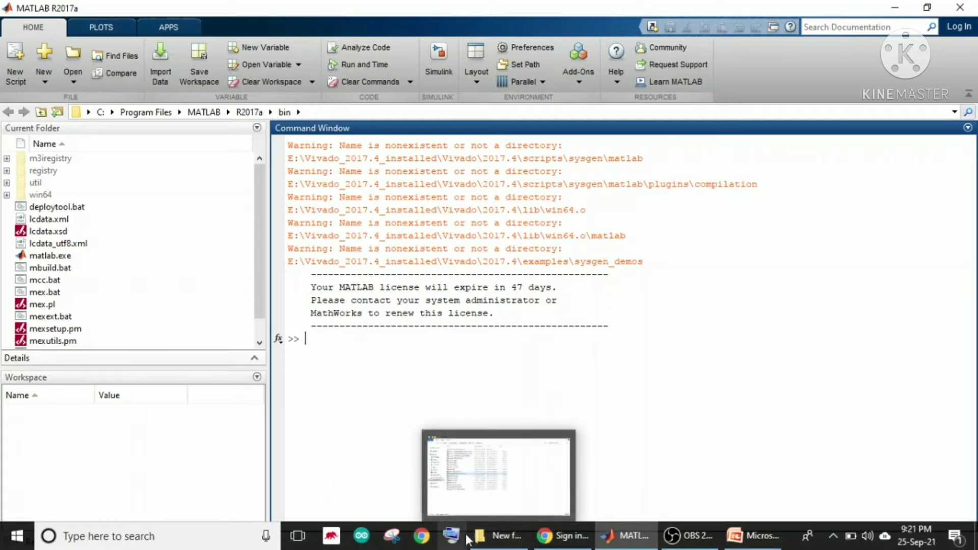
Open This PC from the taskbar jump list and browse to C:\Program Files\MATLAB.
click(483, 540)
right_click(483, 543)
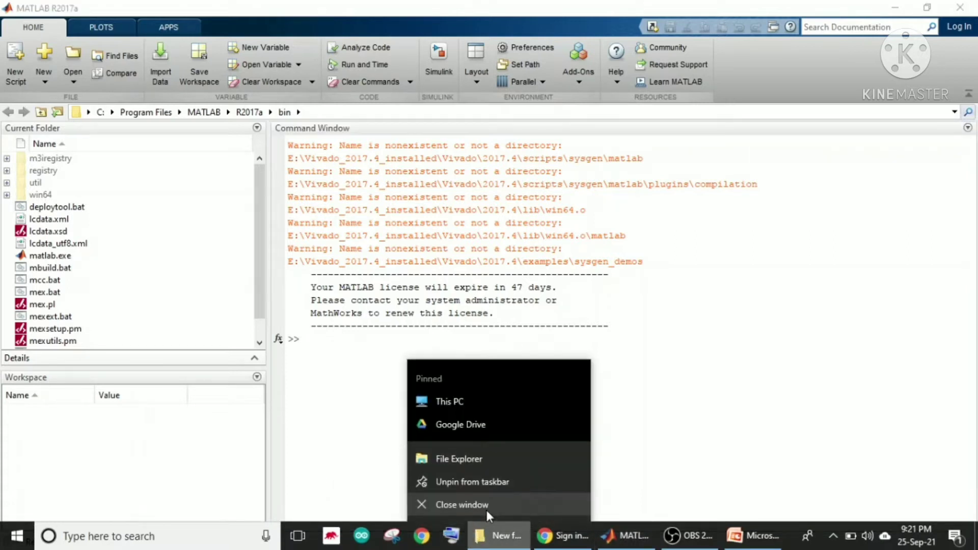
click(470, 402)
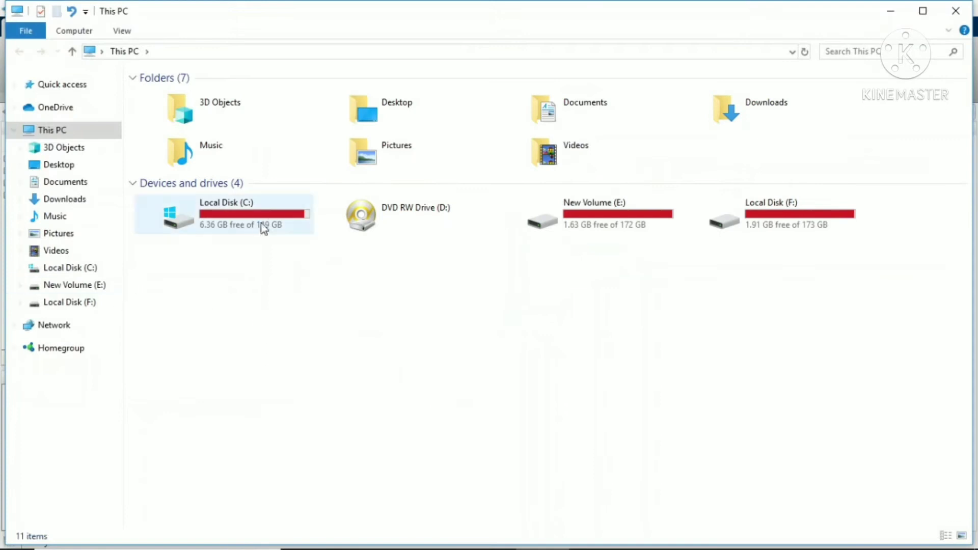
double_click(268, 223)
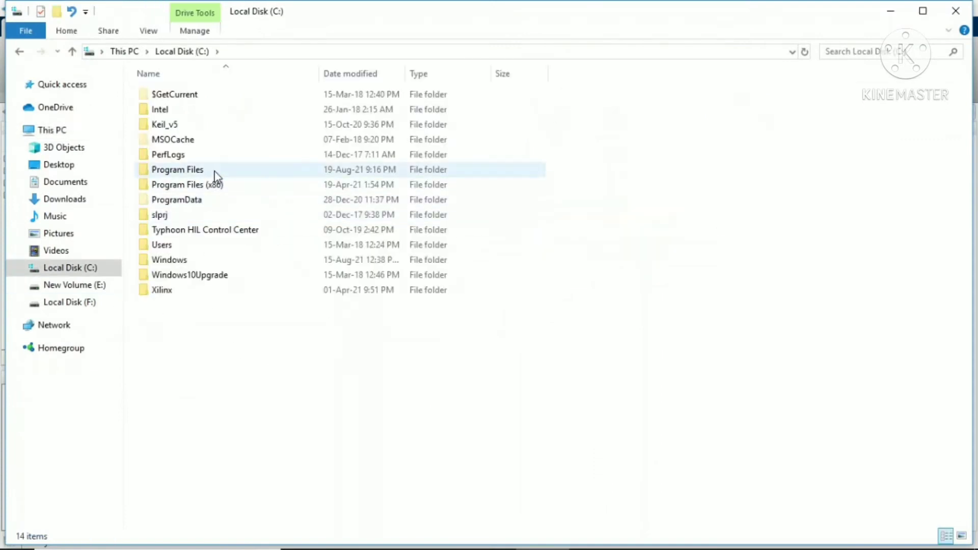
double_click(214, 172)
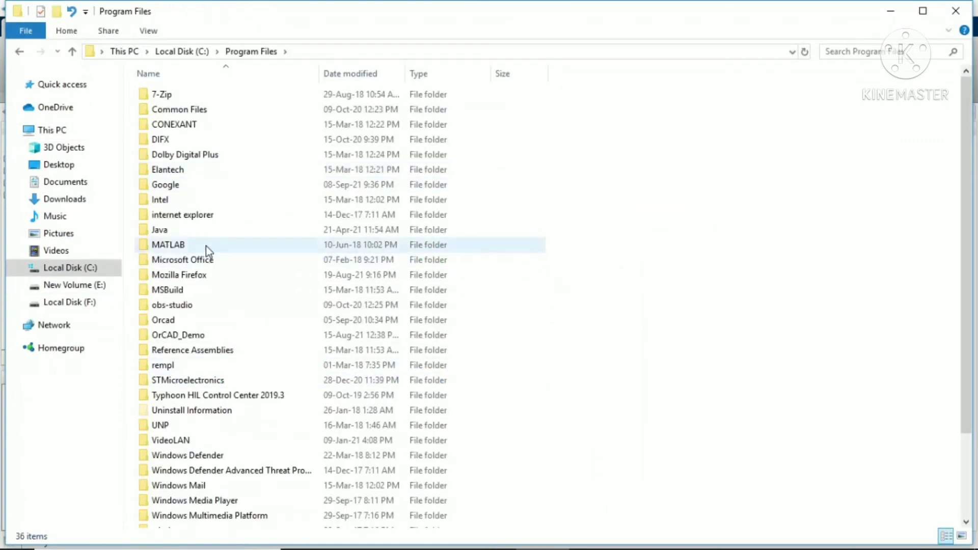
double_click(206, 244)
Enter R2017a\licenses and bring up the context menu for license_R2017a.lic.
double_click(194, 109)
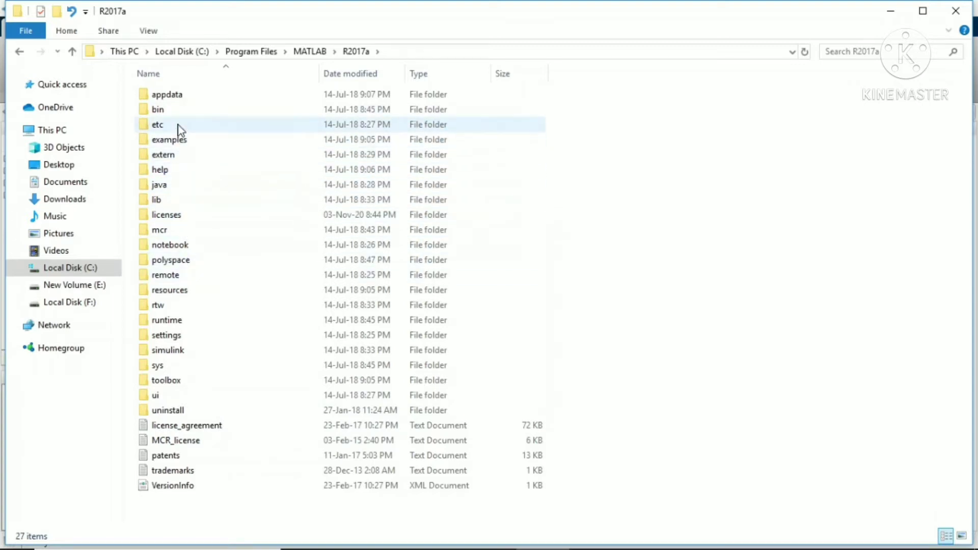
double_click(173, 219)
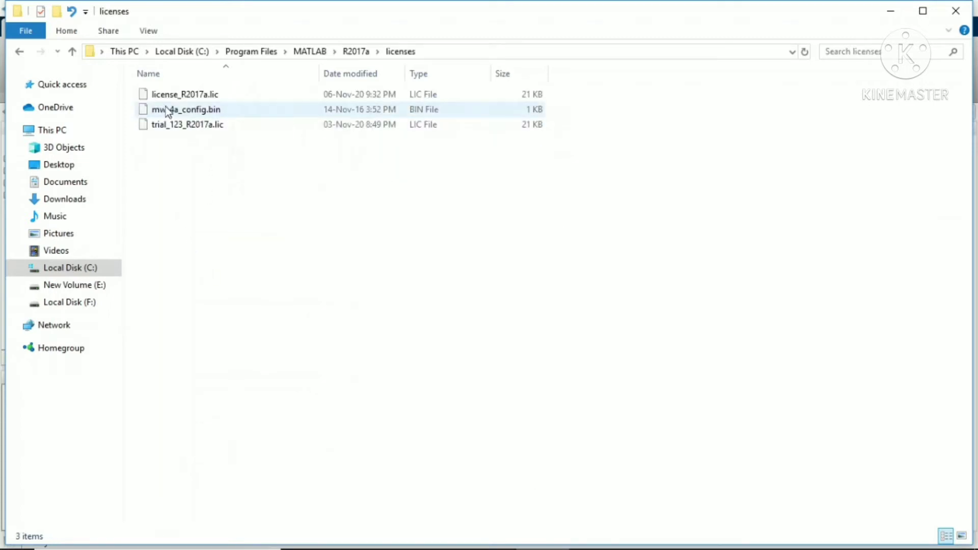
click(192, 95)
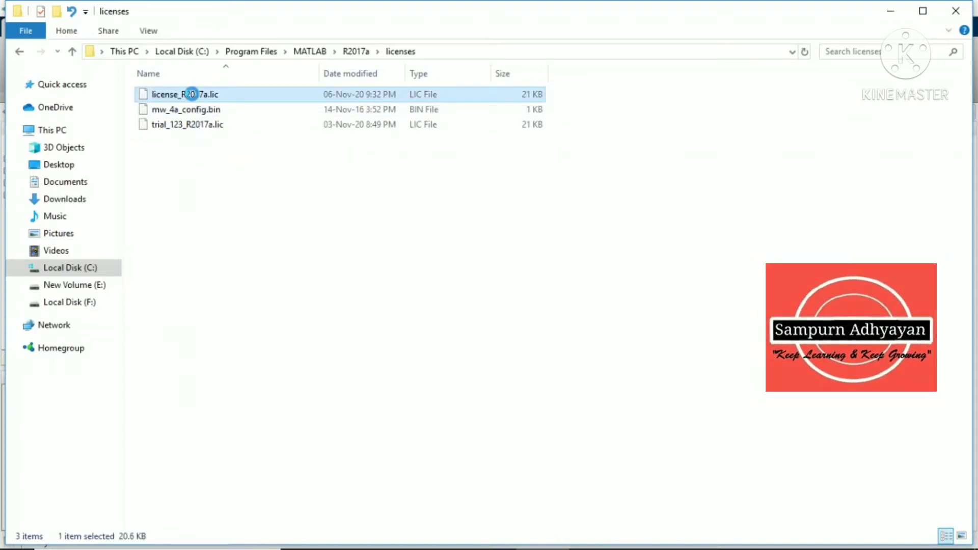
right_click(192, 94)
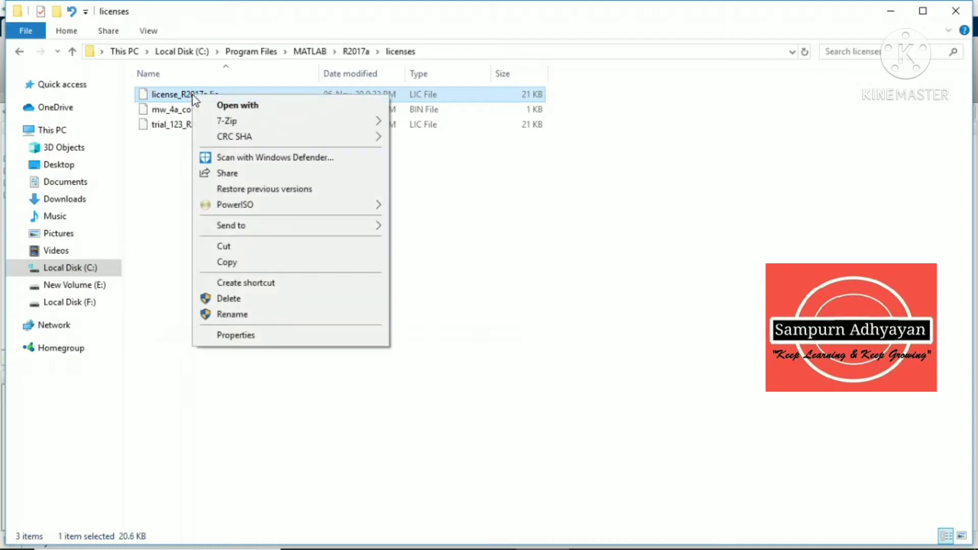
Open license_R2017a.lic in Notepad with 'Always use this app to open .lic files' unticked.
click(276, 108)
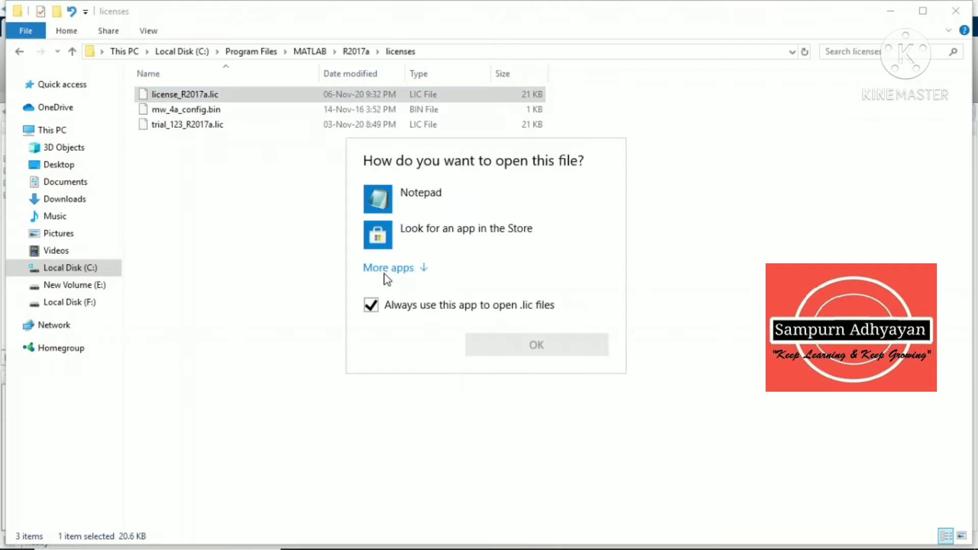
click(371, 305)
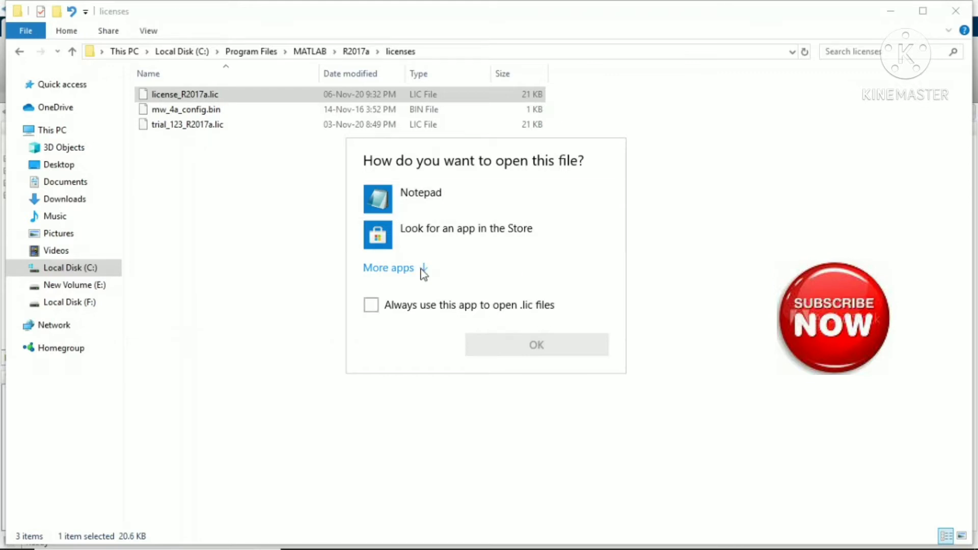
click(417, 197)
click(536, 350)
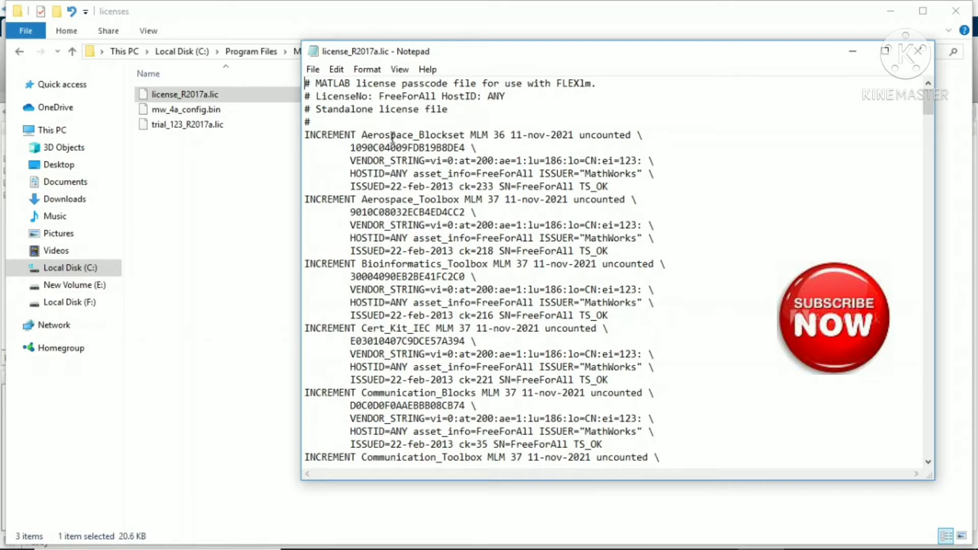
mouse_move(927, 108)
mouse_down()
mouse_move(935, 445)
mouse_move(937, 91)
mouse_up()
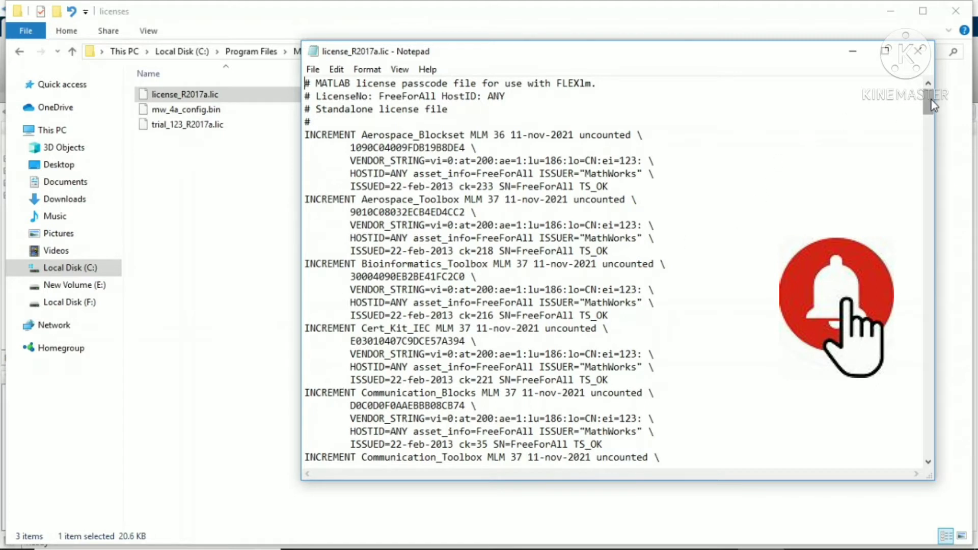
drag(932, 105, 947, 216)
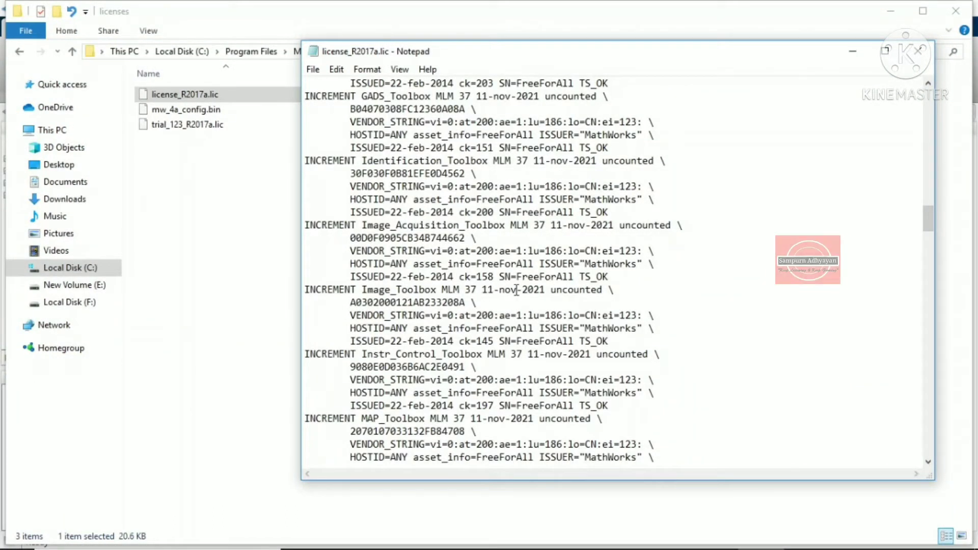
drag(928, 224, 934, 276)
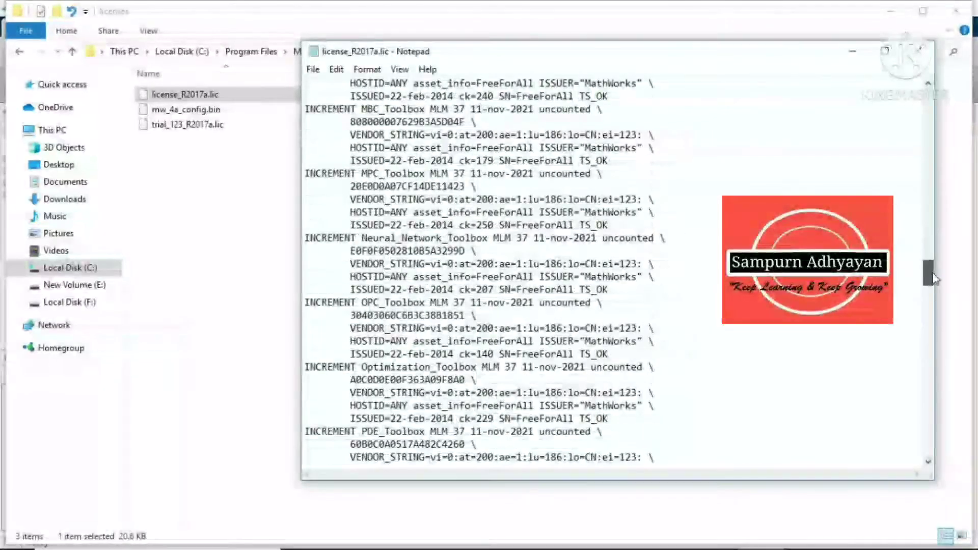
drag(934, 278, 929, 97)
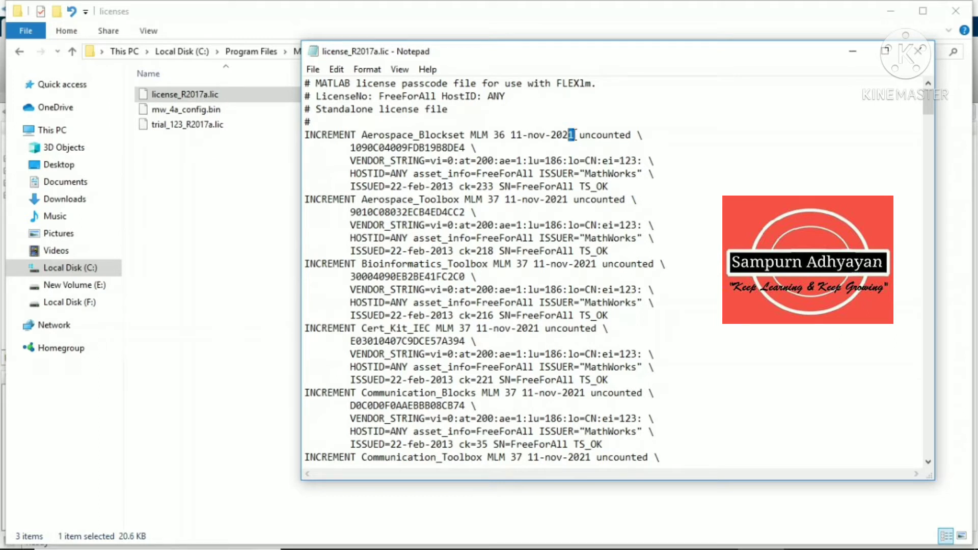
Change the expiry year from 2021 to 2024 for Aerospace_Blockset through Communication_Blocks.
text(4)
drag(562, 200, 569, 209)
text(4)
drag(932, 110, 932, 117)
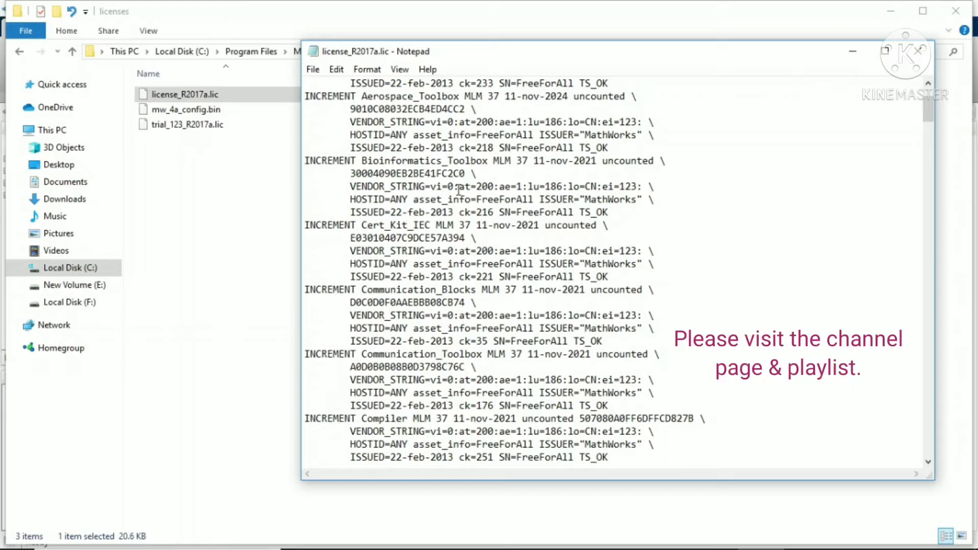
drag(590, 161, 597, 161)
text(4)
drag(533, 228, 540, 227)
text(4)
drag(580, 290, 586, 290)
text(4)
Change the remaining expiry years to 2024, from Communication_Toolbox through Curve_Fitting_Toolbox.
drag(585, 354, 593, 354)
text(4)
drag(931, 110, 934, 132)
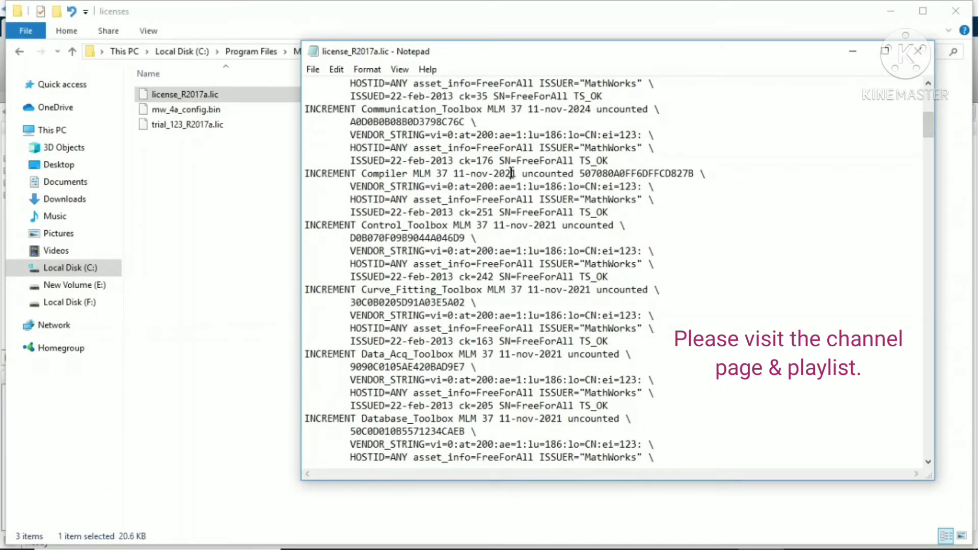
text(4)
drag(551, 225, 557, 225)
text(4)
text(4)
mouse_move(630, 546)
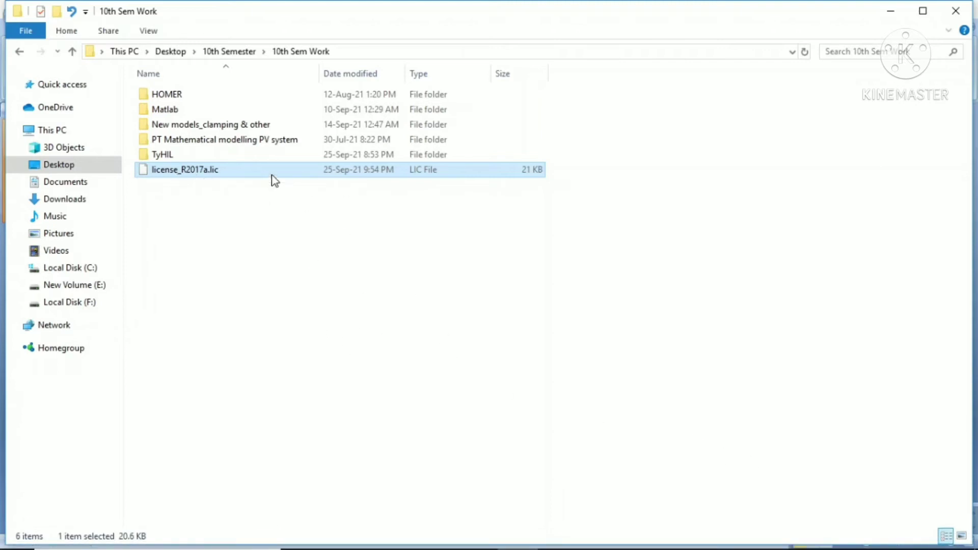
Restore the Notepad window showing the 10th Sem Work license file dated 11-nov-2023.
click(777, 542)
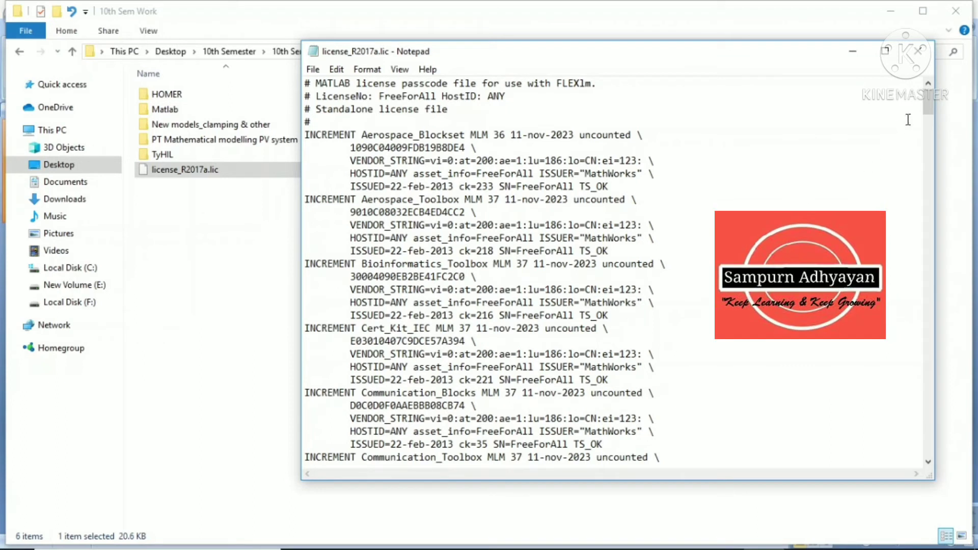
Scroll through the license file to confirm every entry, down to Sensor_Array_Toolbox, reads 11-nov-2023.
drag(925, 107, 926, 131)
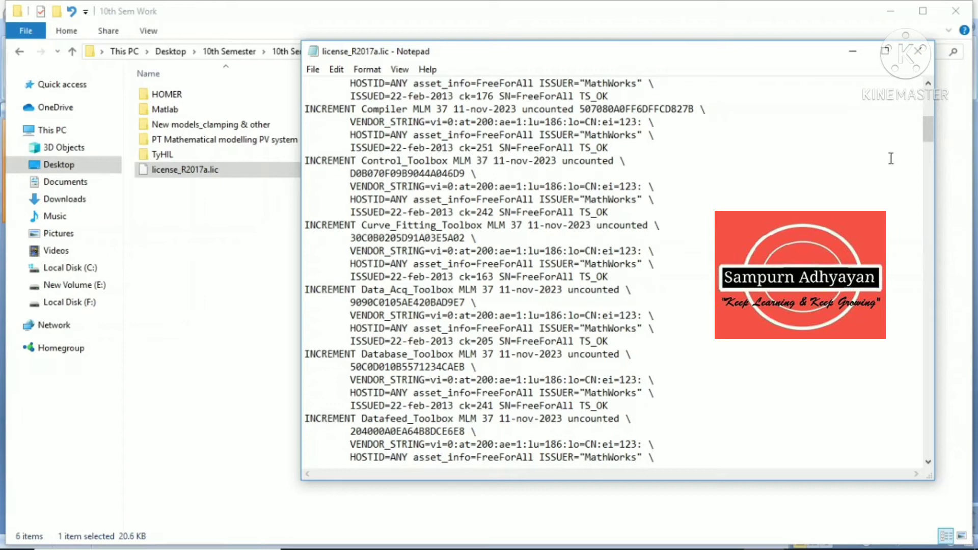
drag(928, 131, 939, 451)
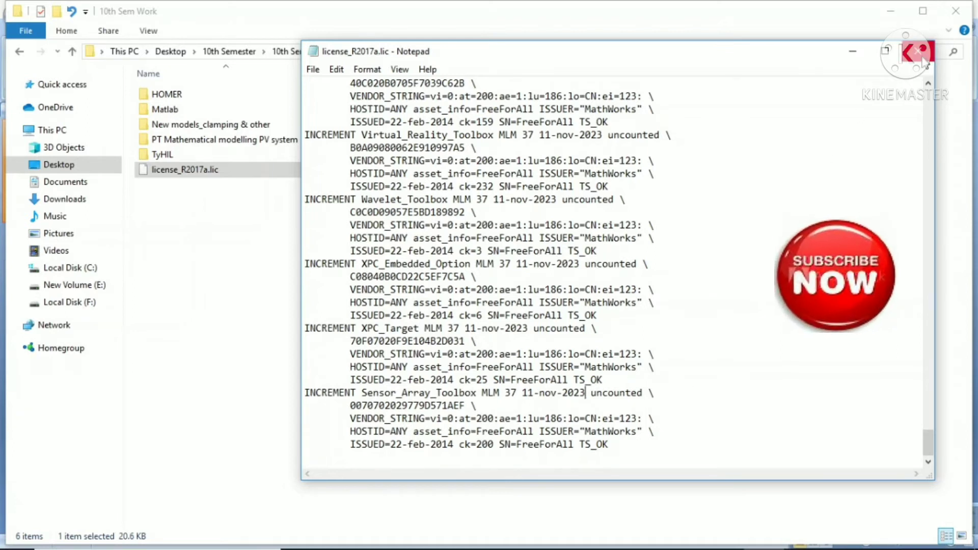
Copy license_R2017a.lic from the 10th Sem Work folder.
click(922, 52)
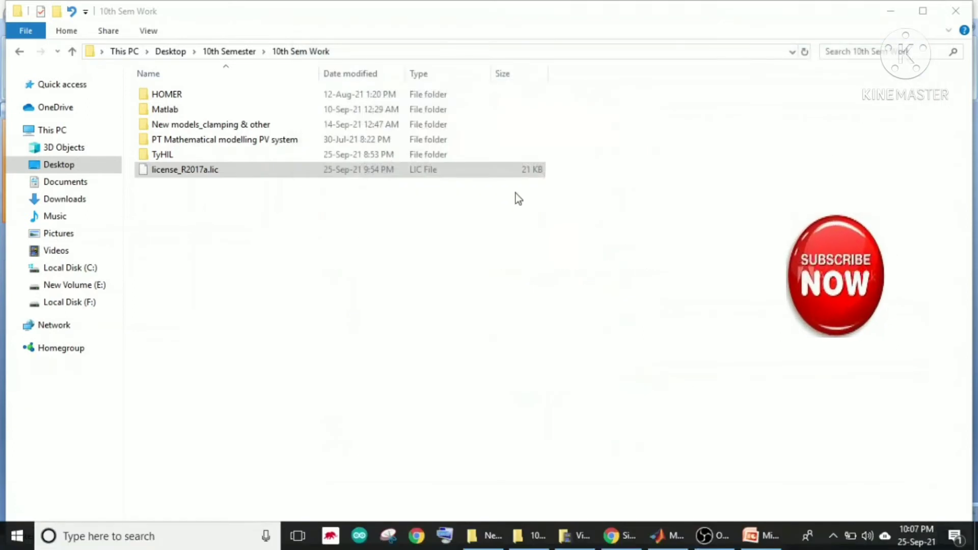
click(205, 173)
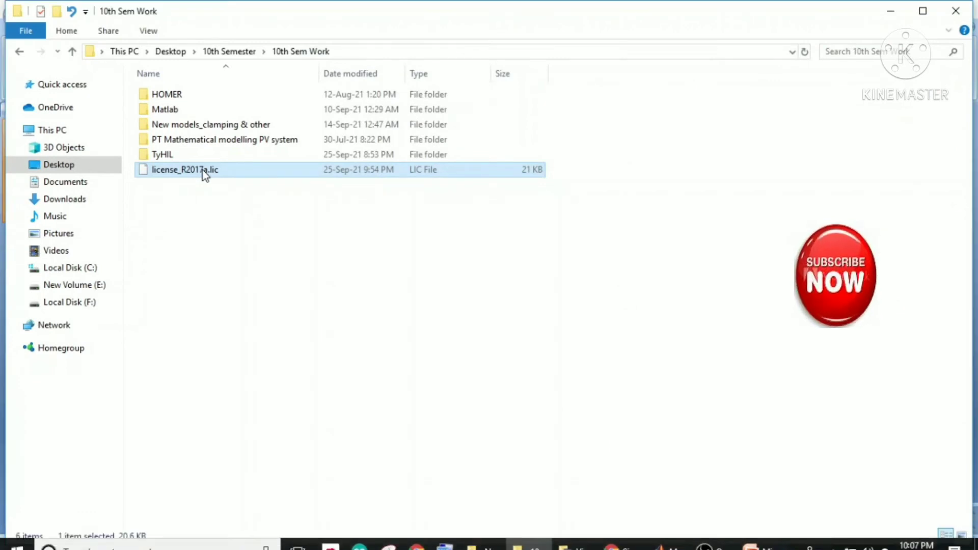
right_click(206, 173)
click(261, 361)
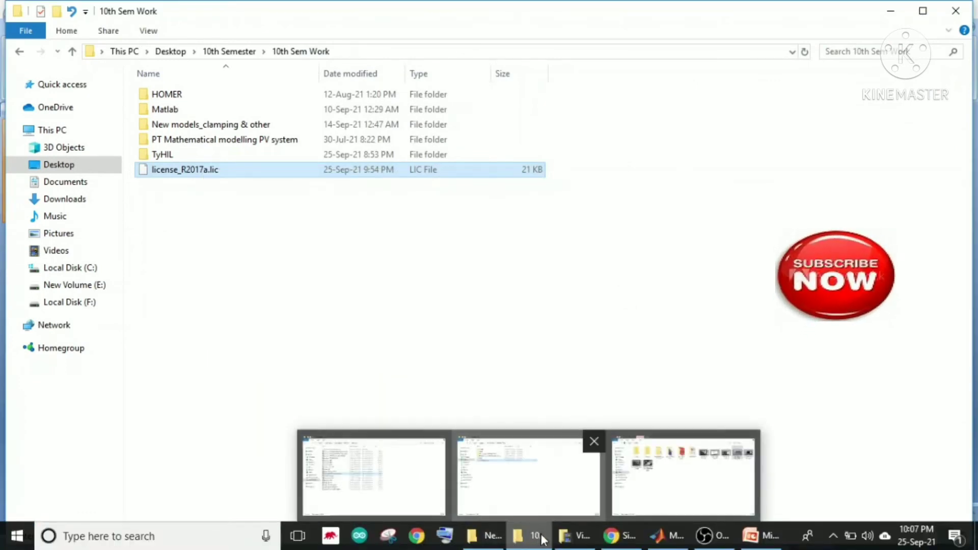
Paste it into C:\Program Files\MATLAB\R2017a\licenses, reached through This PC.
right_click(537, 541)
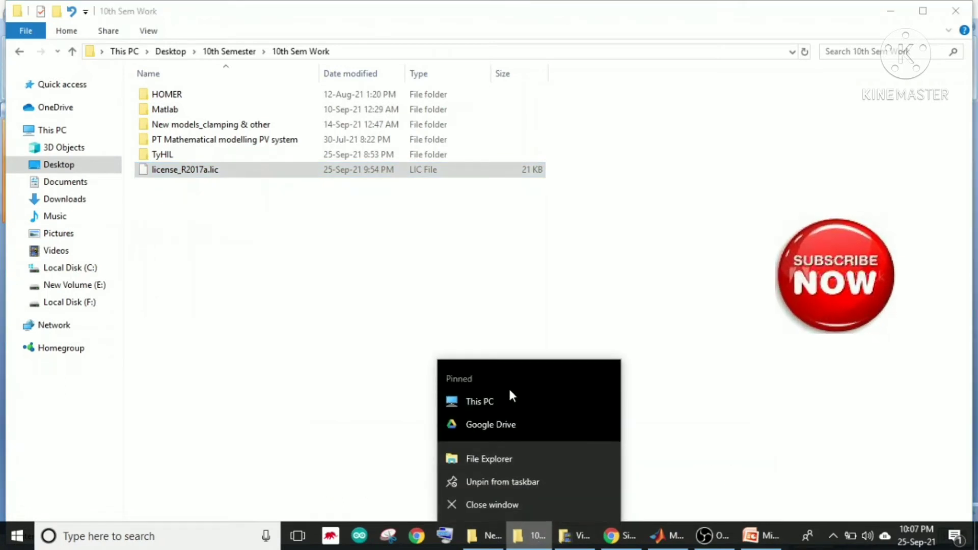
click(509, 397)
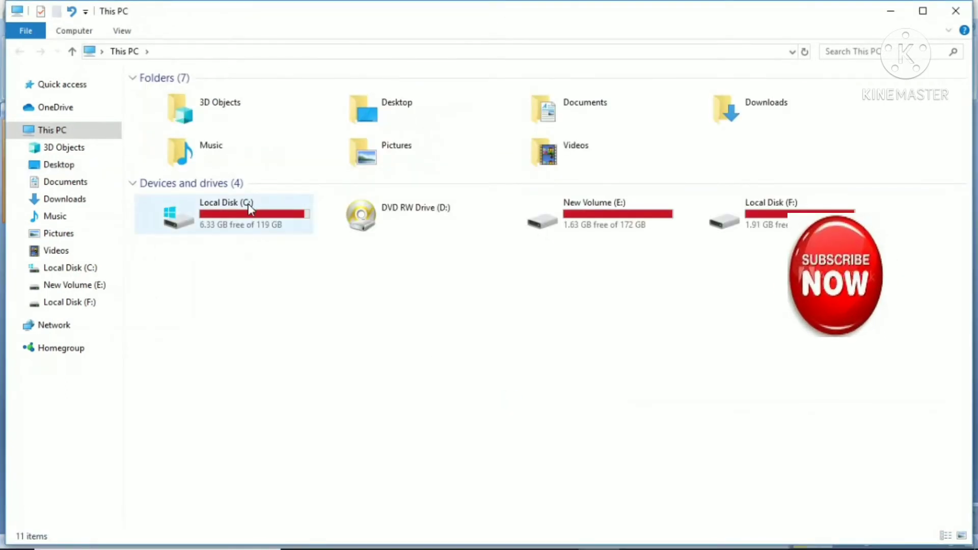
double_click(249, 208)
double_click(206, 167)
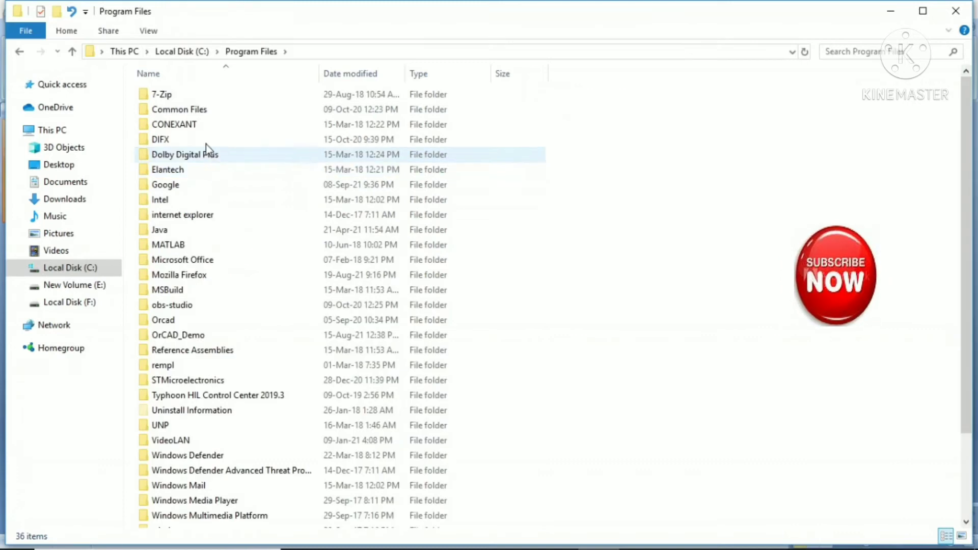
double_click(189, 246)
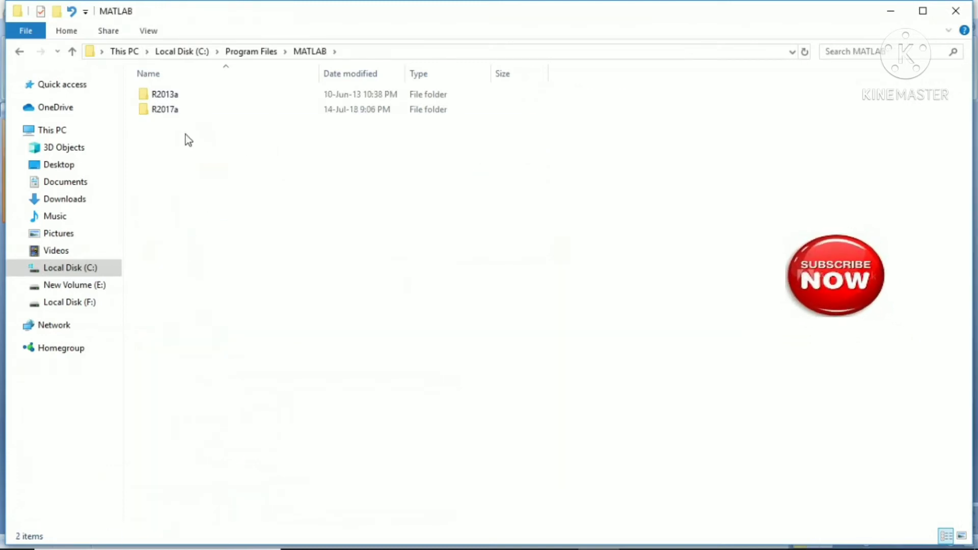
double_click(185, 111)
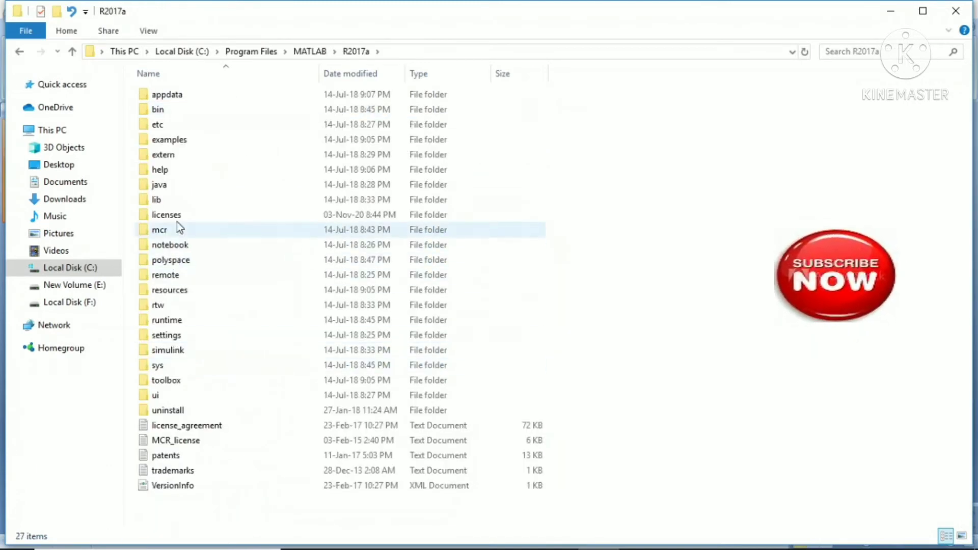
double_click(185, 218)
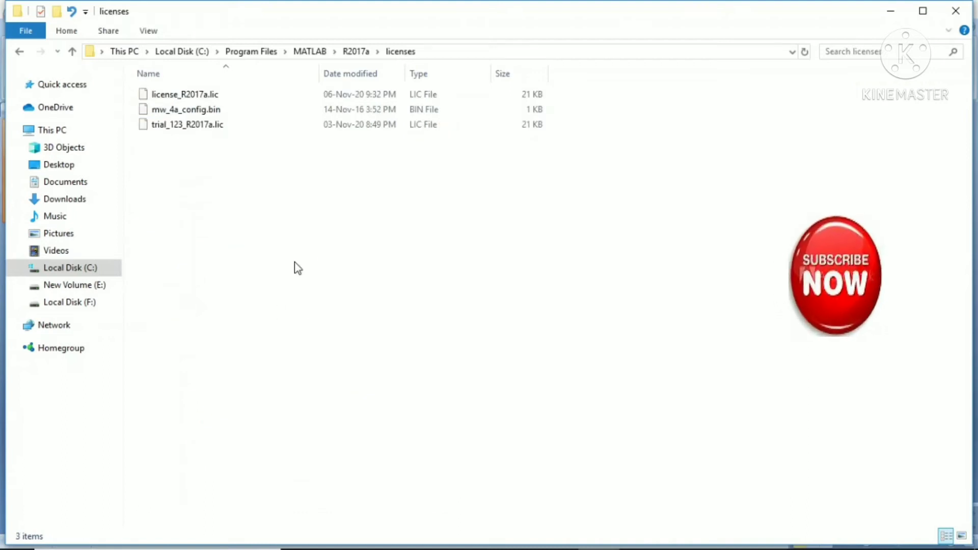
right_click(295, 262)
click(330, 362)
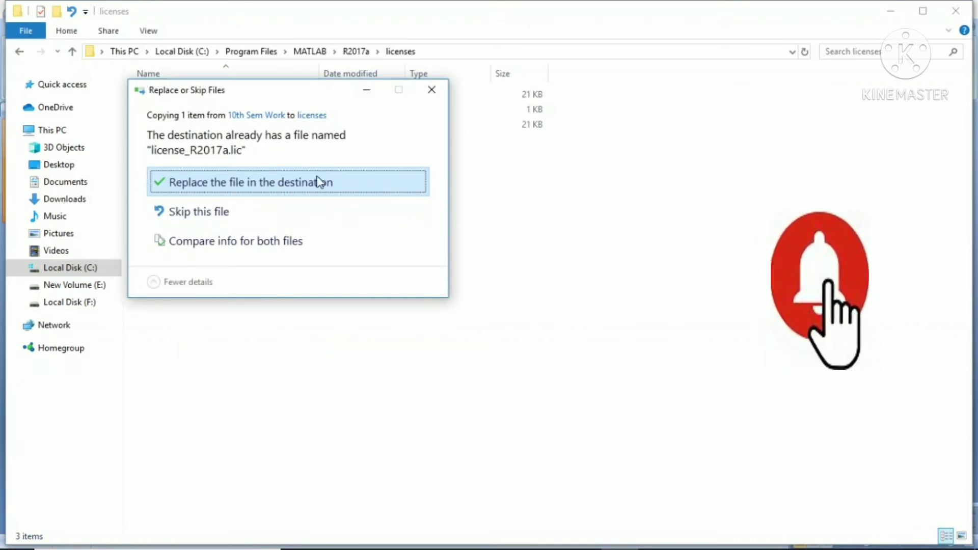
Replace the existing license file with the edited copy, granting admin permission, then return to MATLAB.
drag(304, 96, 400, 151)
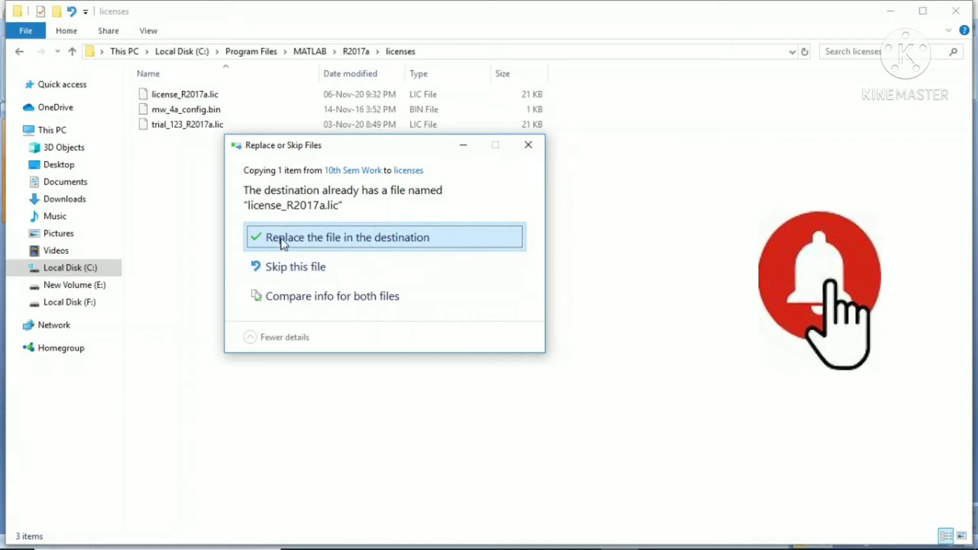
click(332, 237)
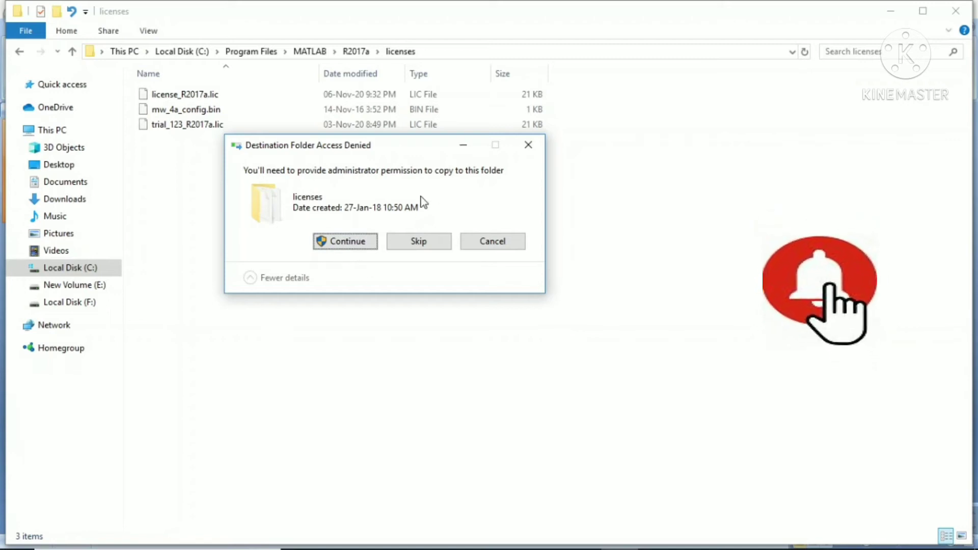
click(344, 242)
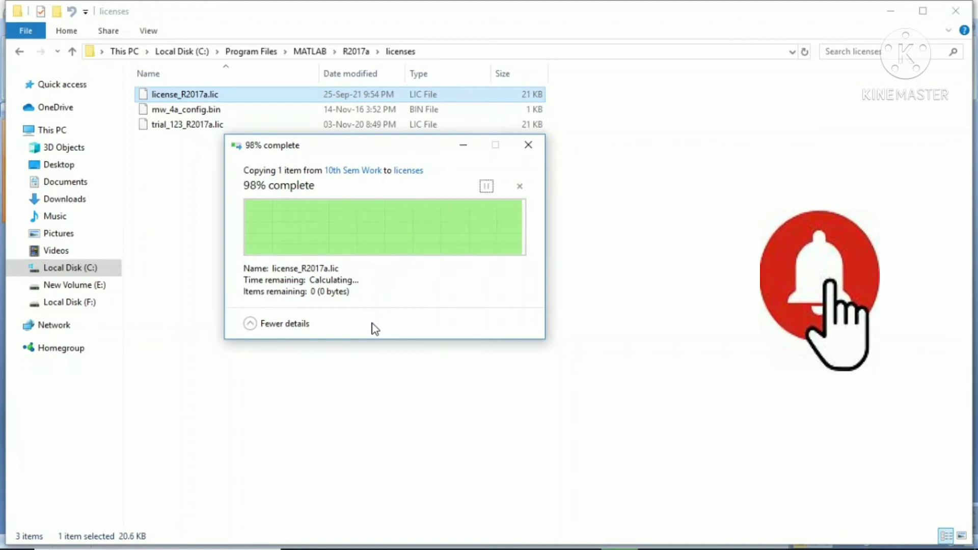
mouse_move(678, 549)
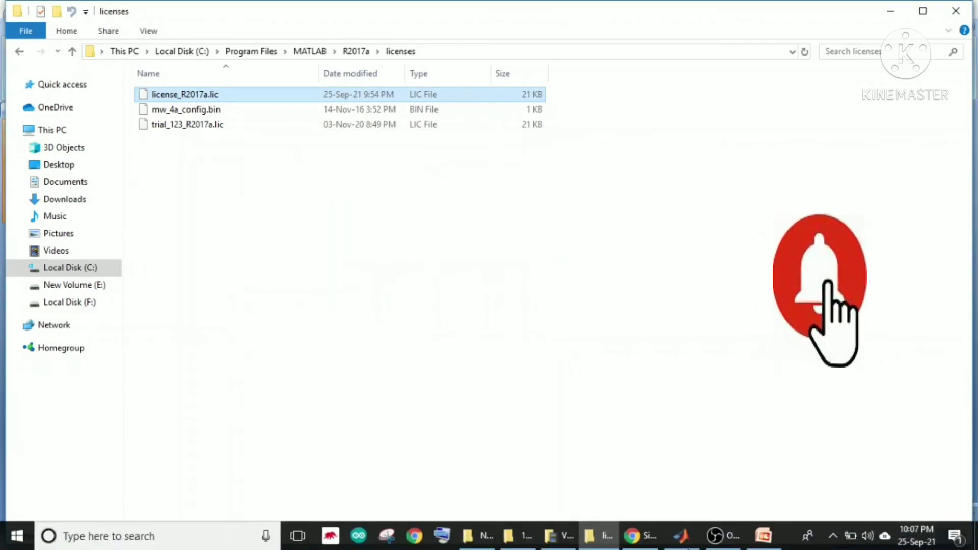
click(689, 538)
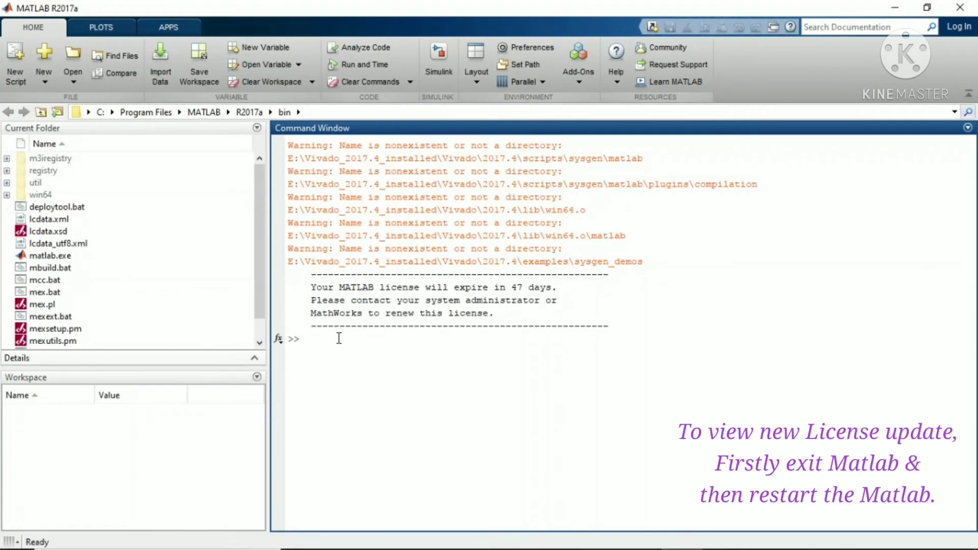
Quit MATLAB by running the exit command at the prompt.
text(exit)
key(Return)
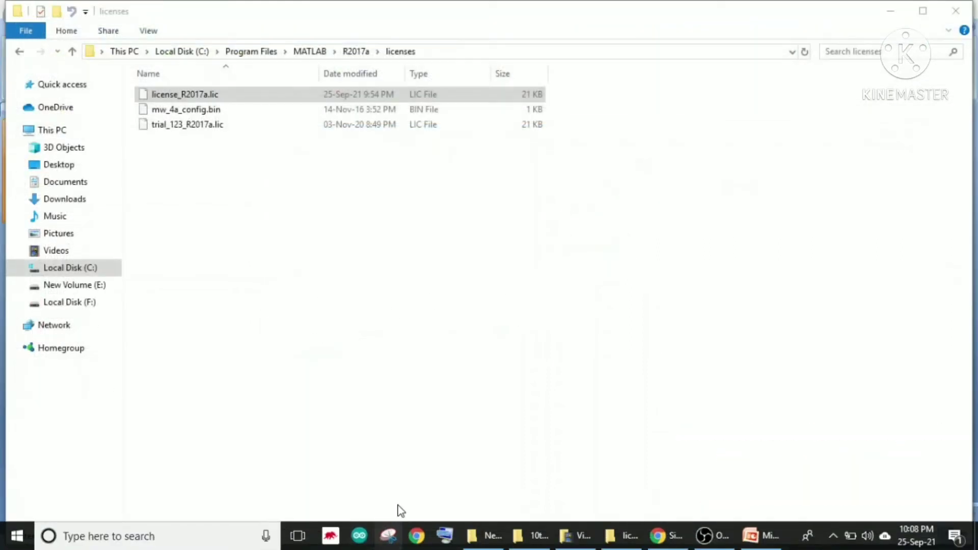
Minimize both folder windows, relaunch MATLAB R2017a from its desktop shortcut, and return to PowerPoint.
click(890, 11)
click(890, 12)
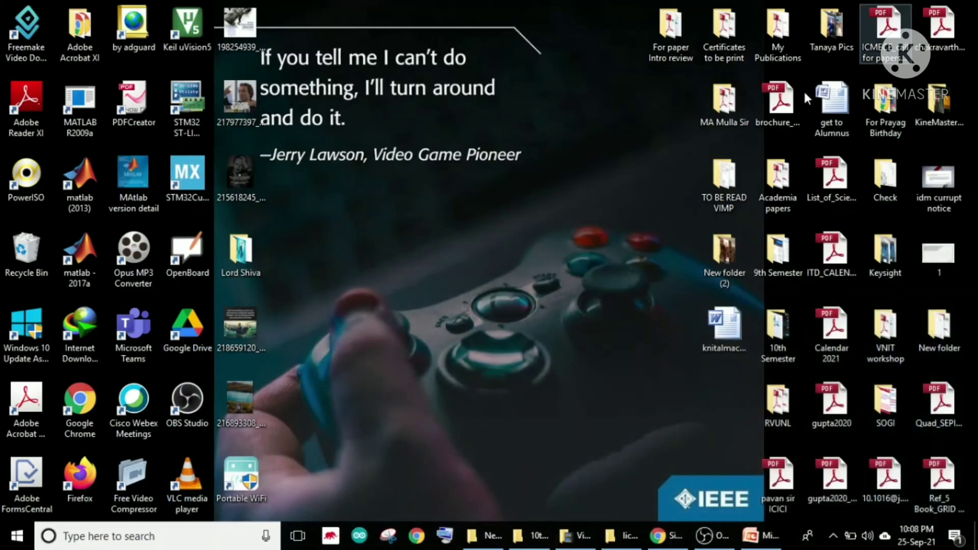
double_click(81, 247)
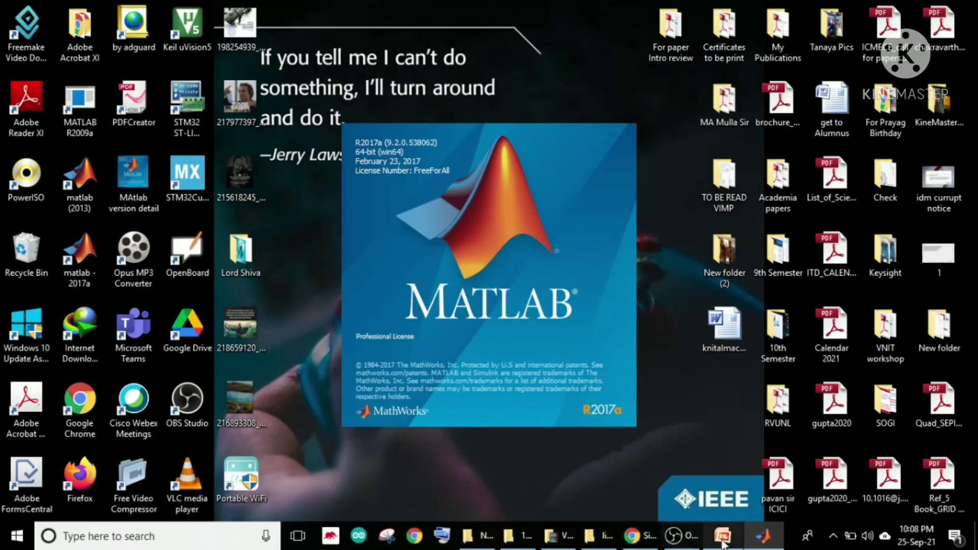
click(733, 539)
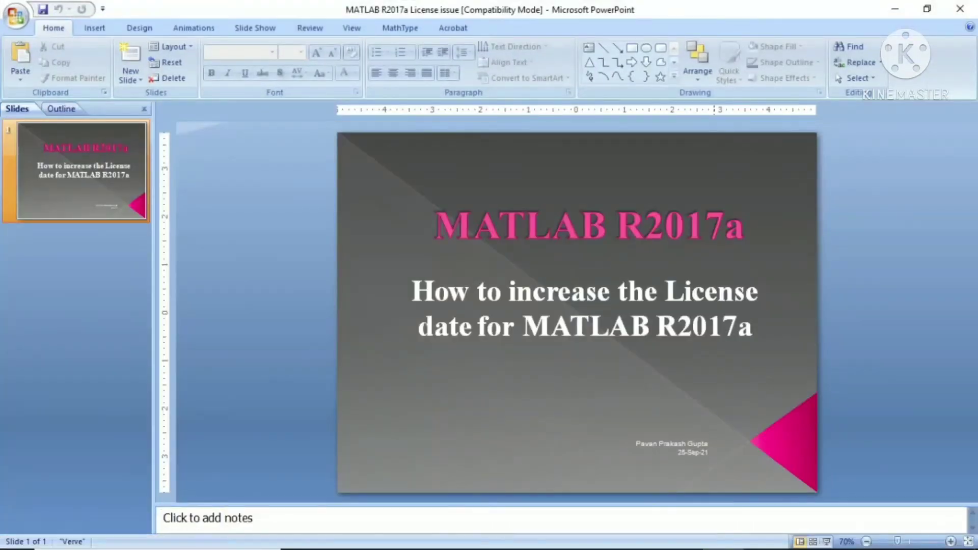
Bring the restarted MATLAB R2017a window forward to confirm no license-expiry notice appears.
click(762, 536)
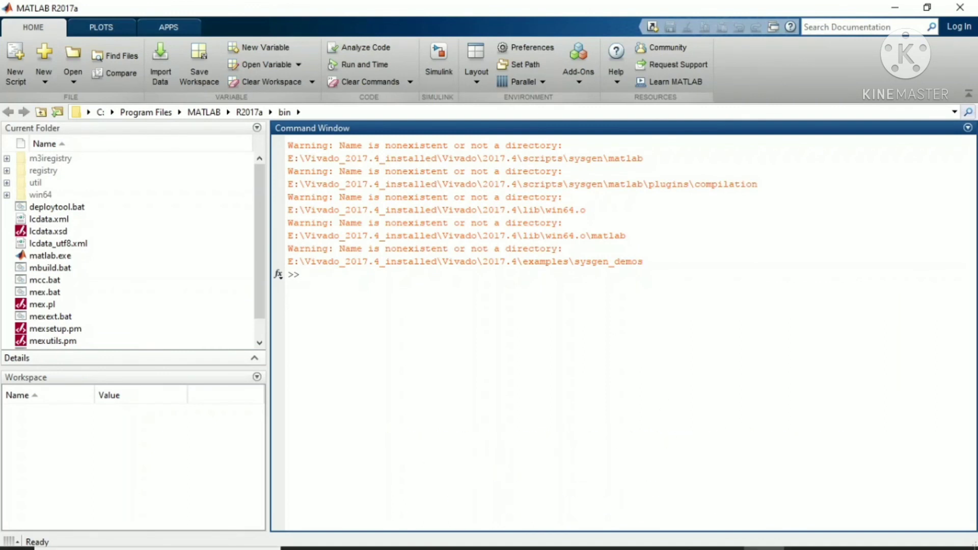
Return to the PowerPoint title slide 'How to increase the License date for MATLAB R2017a'.
click(723, 538)
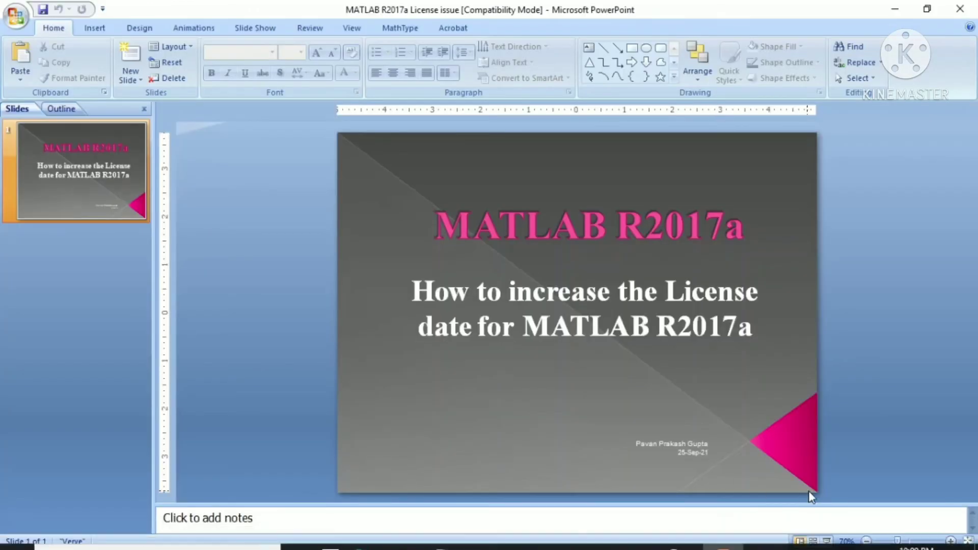